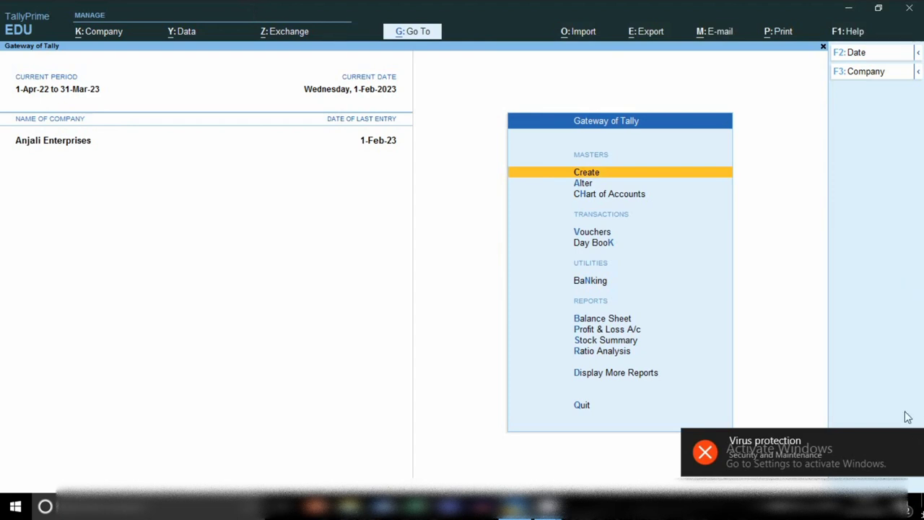
Start a new ledger named "Food & Bevrage Exp" and place it under the Indirect Expenses group
{"action": "left_click", "coordinate": [914, 441]}
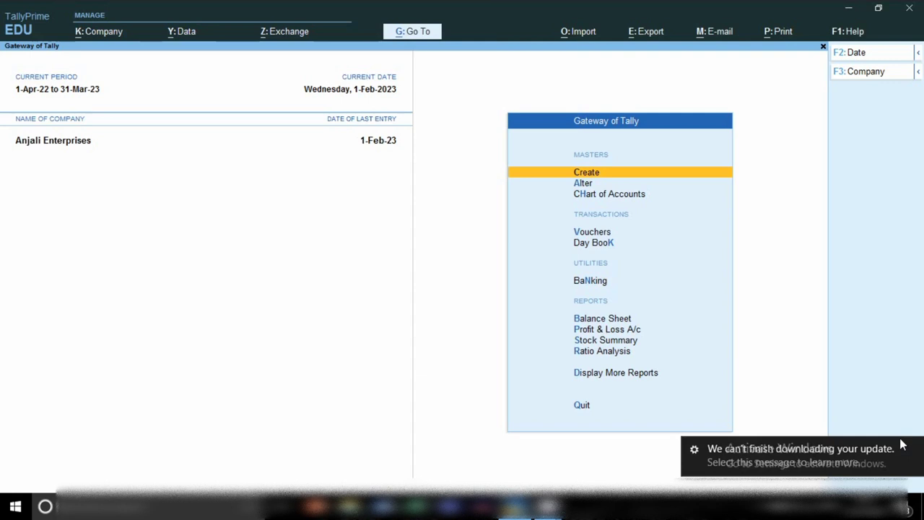
{"action": "left_click", "coordinate": [593, 178]}
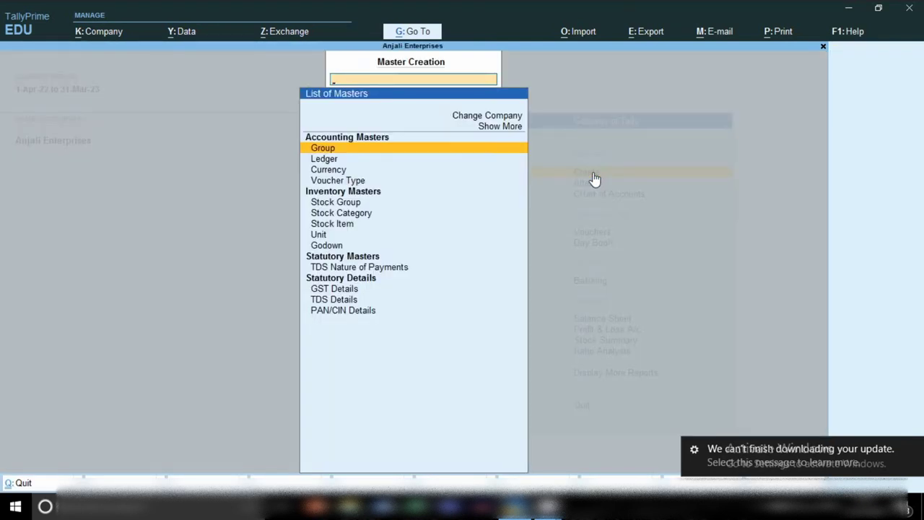
{"action": "key", "text": "Down"}
{"action": "key", "text": "Return"}
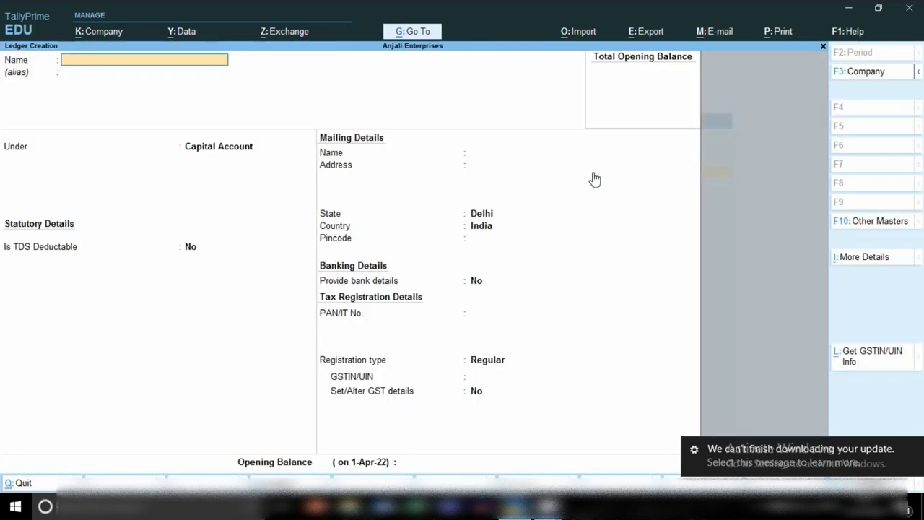
{"action": "type", "text": "Food & Bevrage Exp"}
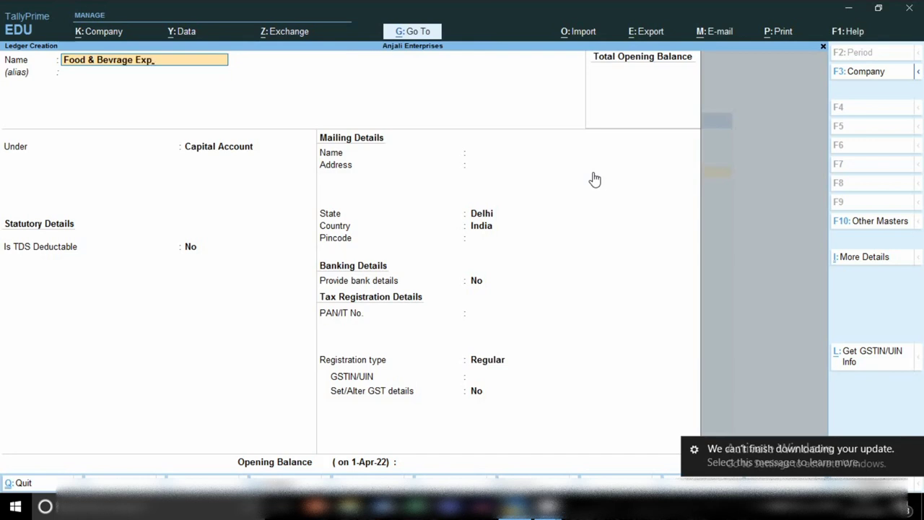
{"action": "key", "text": "Return"}
{"action": "key", "text": "Return"}
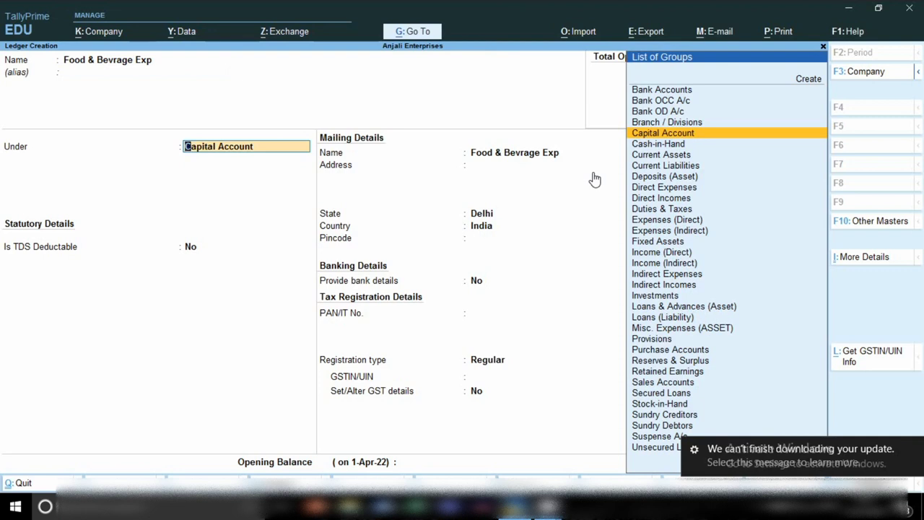
{"action": "type", "text": "In"}
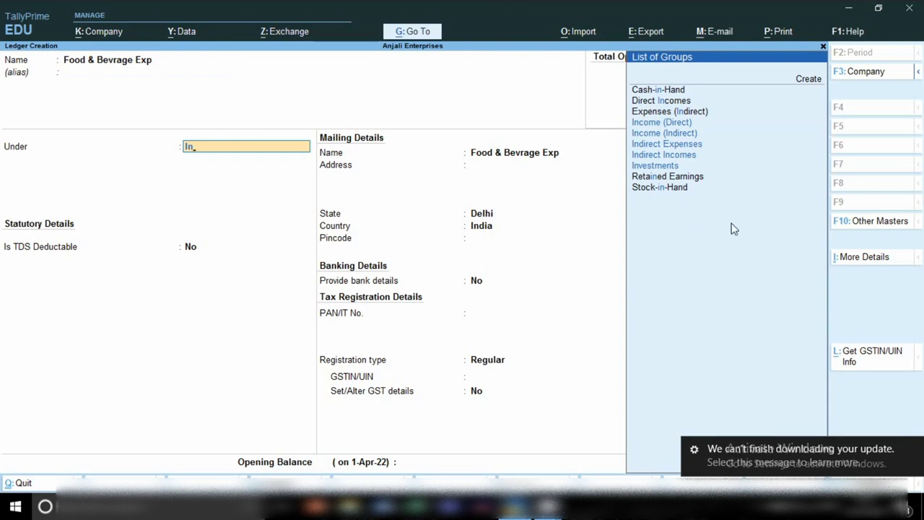
{"action": "left_click", "coordinate": [669, 148]}
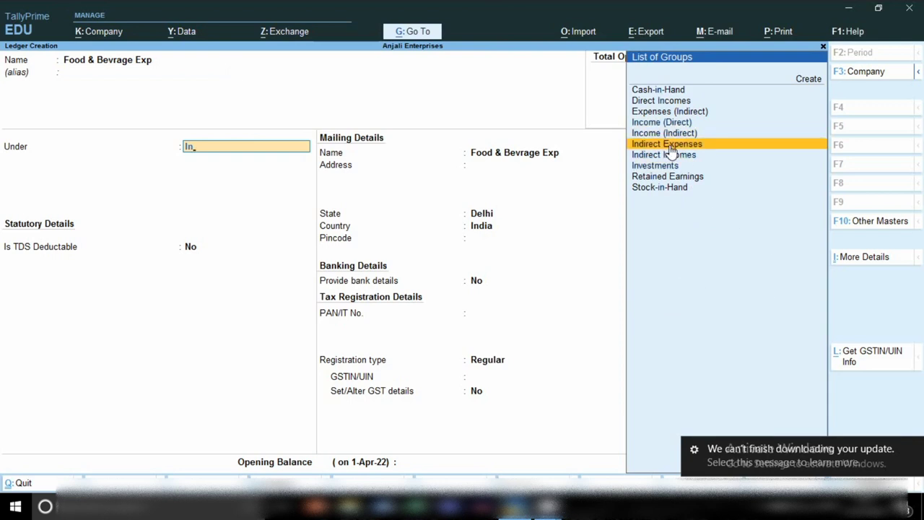
{"action": "left_click", "coordinate": [670, 147]}
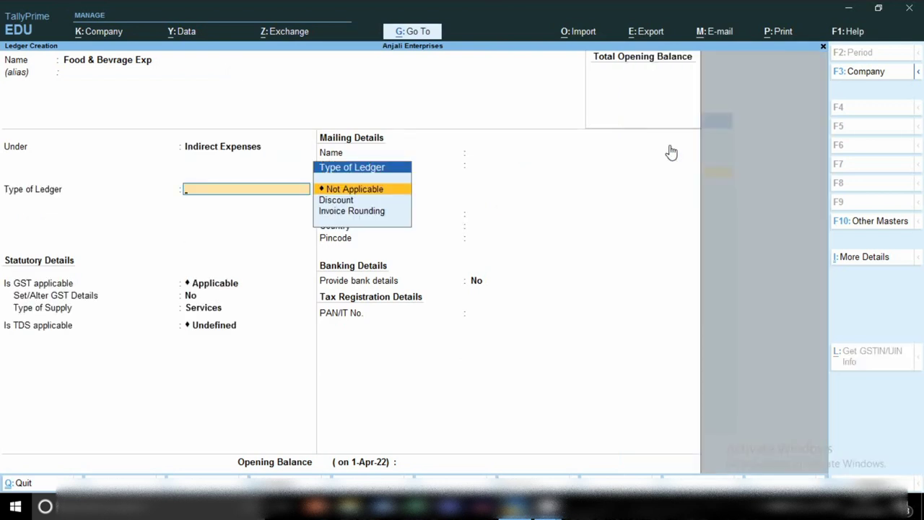
Set the ledger's type and GST applicability to Not Applicable, then save it and return to the Gateway of Tally
{"action": "key", "text": "Return"}
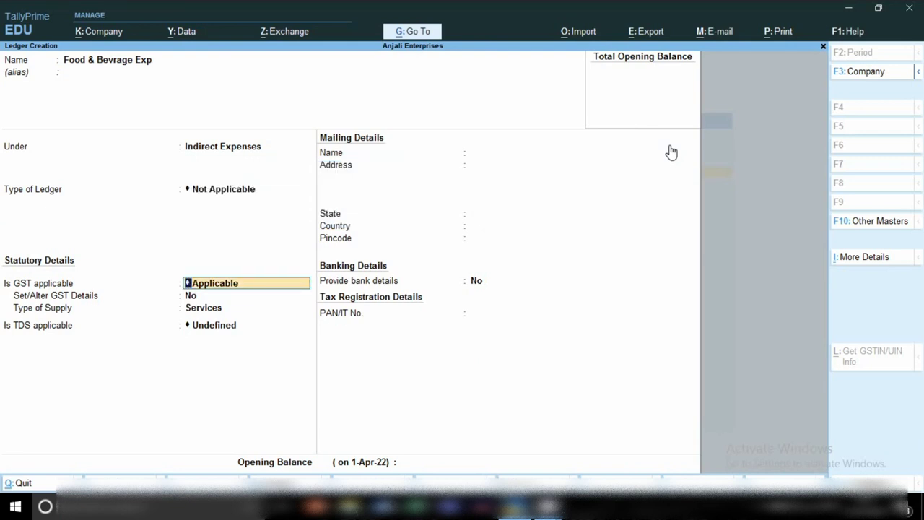
{"action": "type", "text": "Not"}
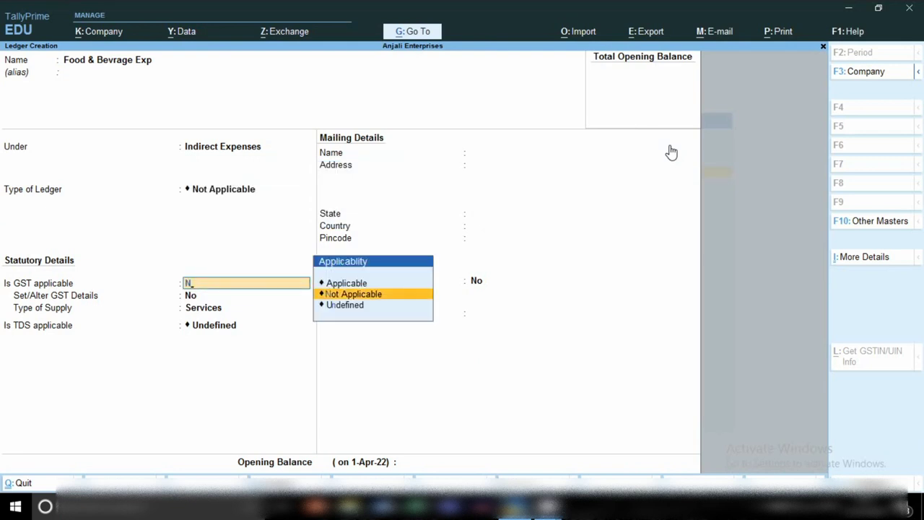
{"action": "key", "text": "Return"}
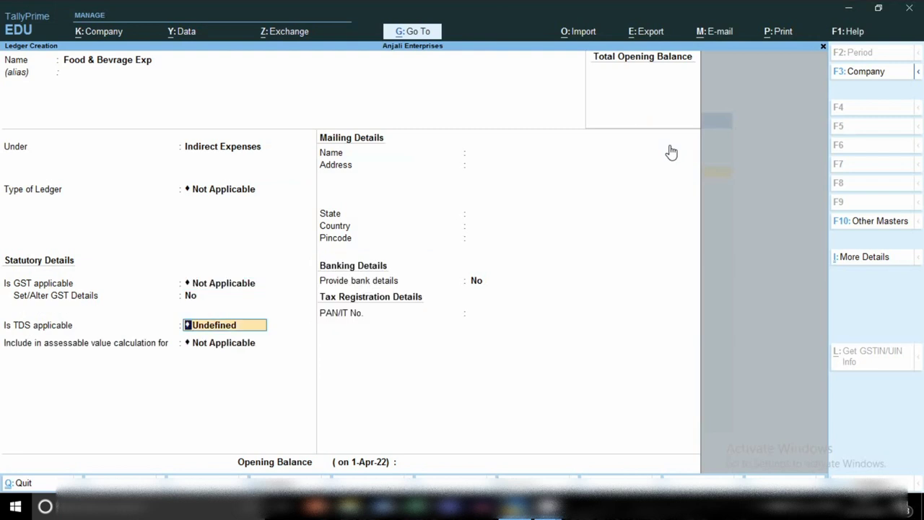
{"action": "key", "text": "Return"}
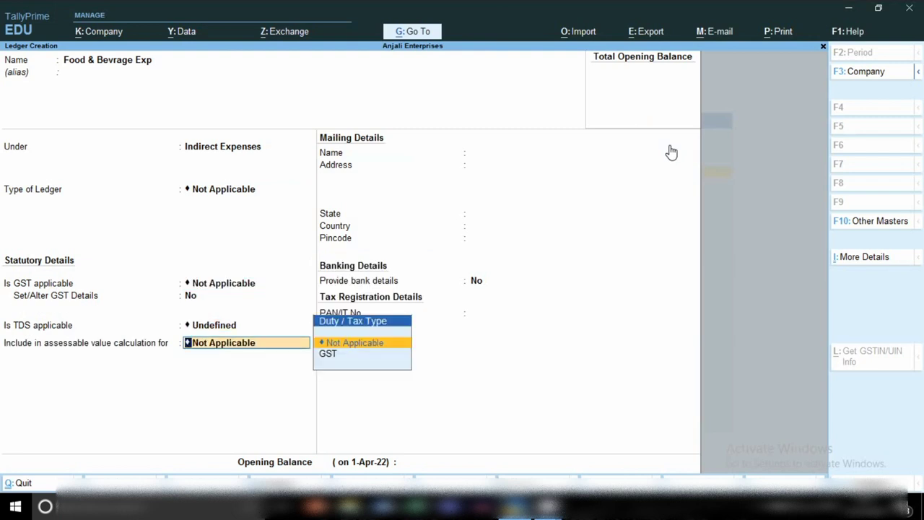
{"action": "key", "text": "Return"}
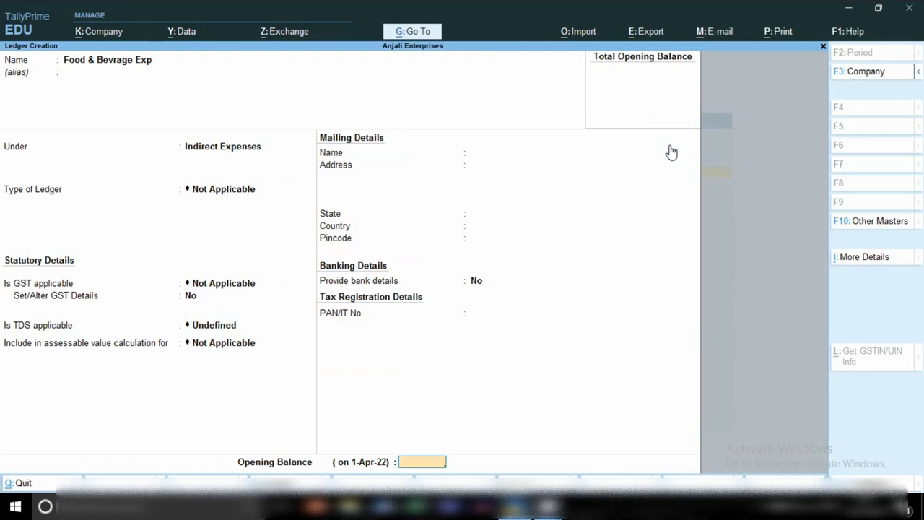
{"action": "key", "text": "Return"}
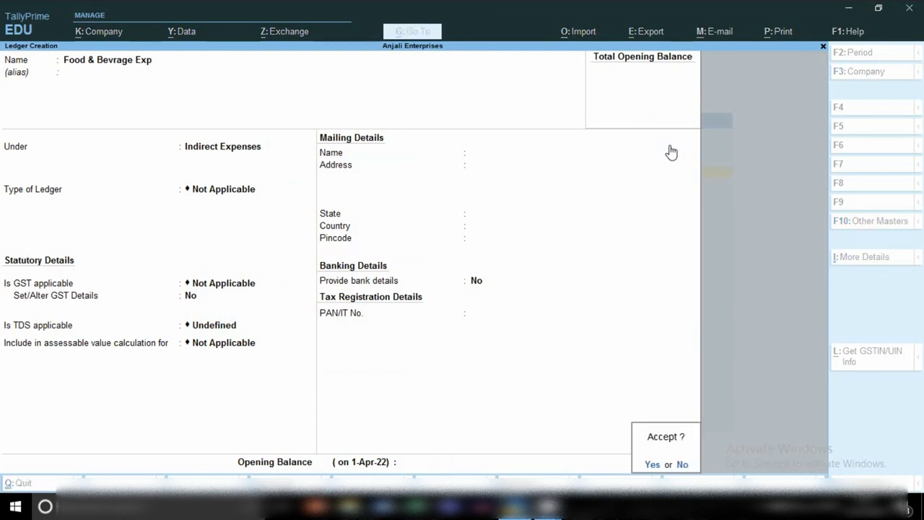
{"action": "key", "text": "Return"}
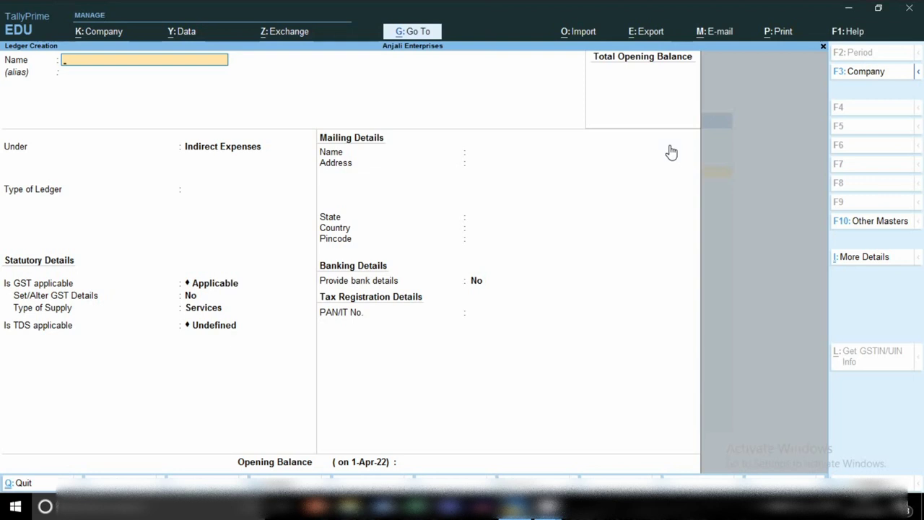
{"action": "key", "text": "Escape"}
{"action": "key", "text": "Escape"}
{"action": "key", "text": "Escape"}
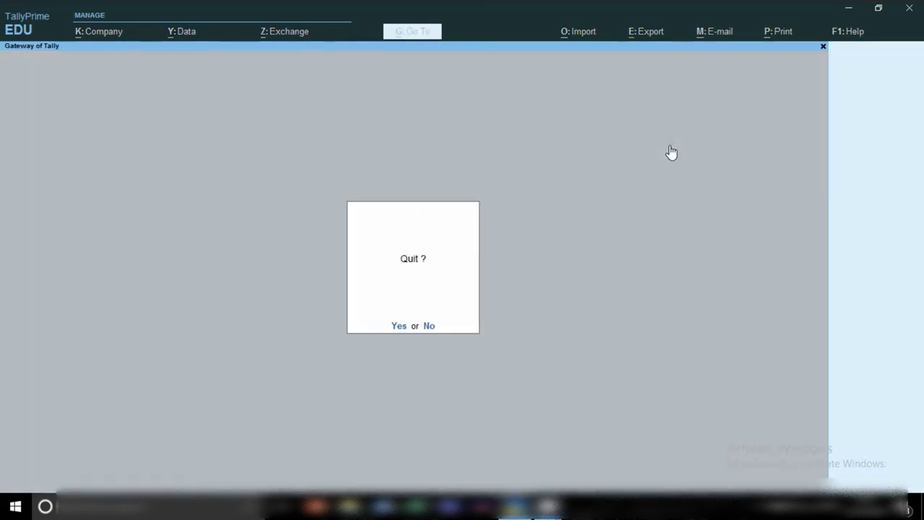
{"action": "key", "text": "Escape"}
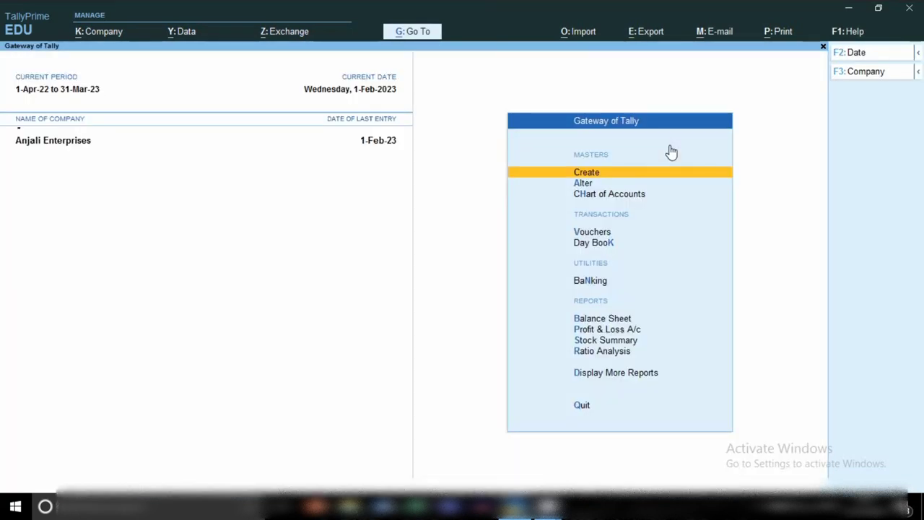
Start a journal voucher and set its date to 1 January 2023
{"action": "key", "text": "v"}
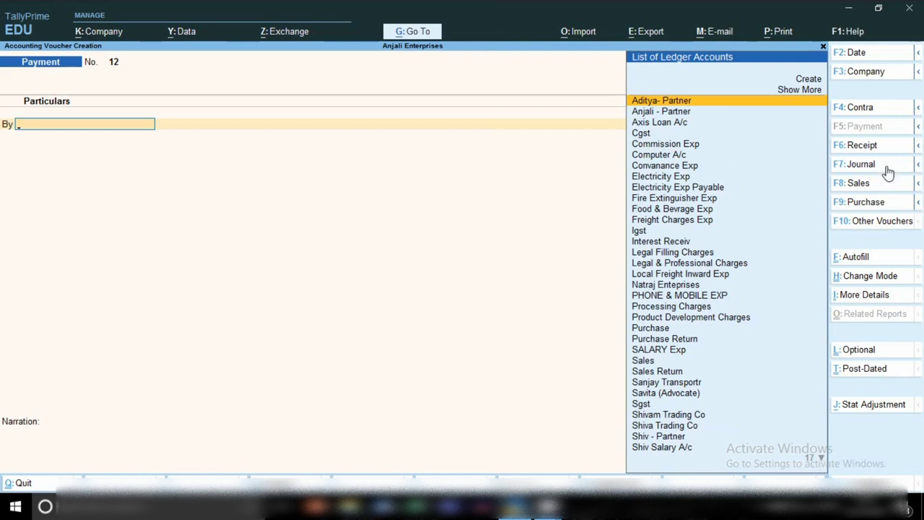
{"action": "left_click", "coordinate": [861, 170]}
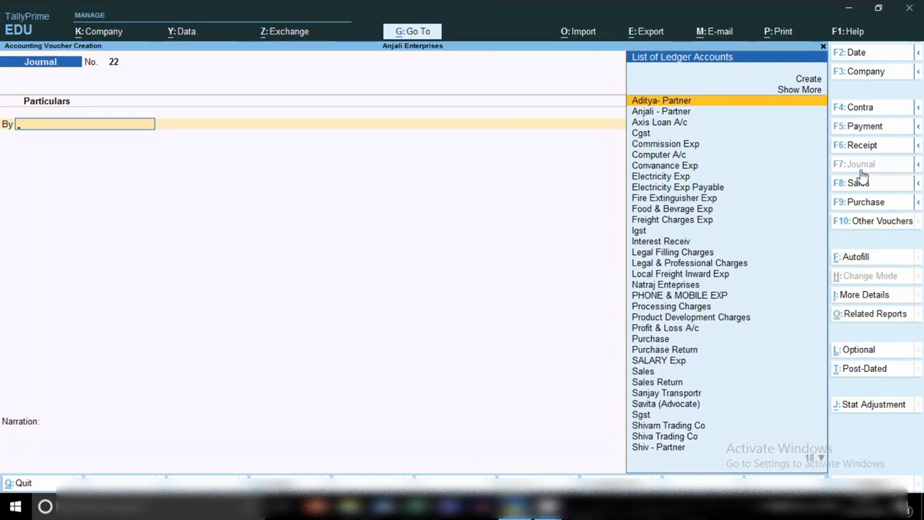
{"action": "key", "text": "F2"}
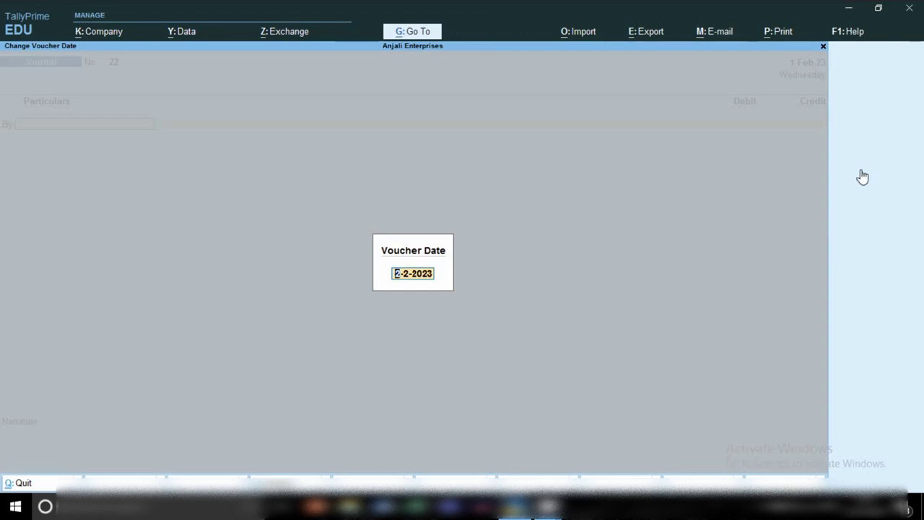
{"action": "type", "text": "1.."}
{"action": "key", "text": "BackSpace"}
{"action": "key", "text": "BackSpace"}
{"action": "type", "text": ".1.23"}
{"action": "key", "text": "Return"}
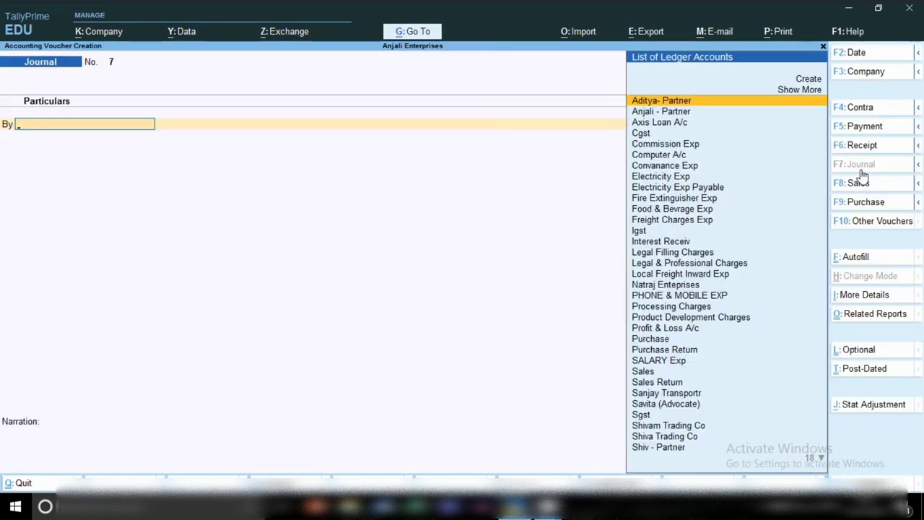
Debit the Food & Bevrage Exp ledger with 500 in the journal voucher
{"action": "type", "text": "Fo"}
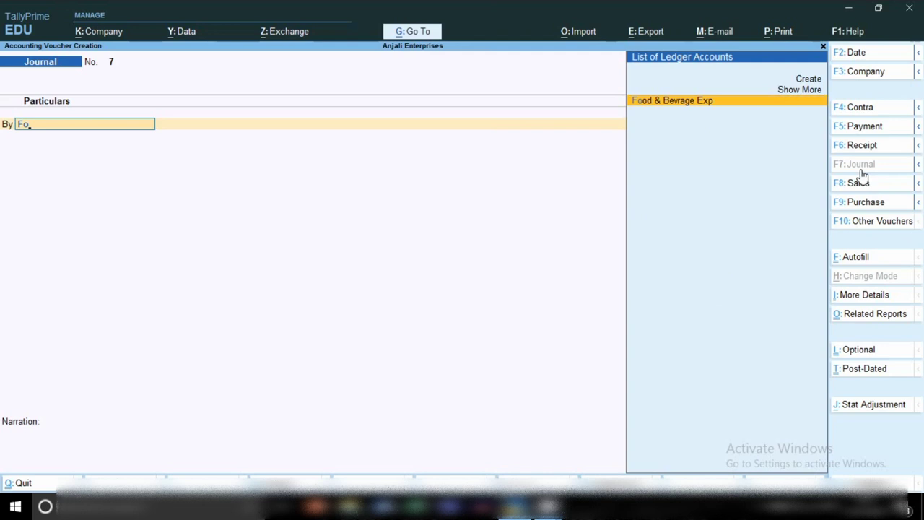
{"action": "key", "text": "Return"}
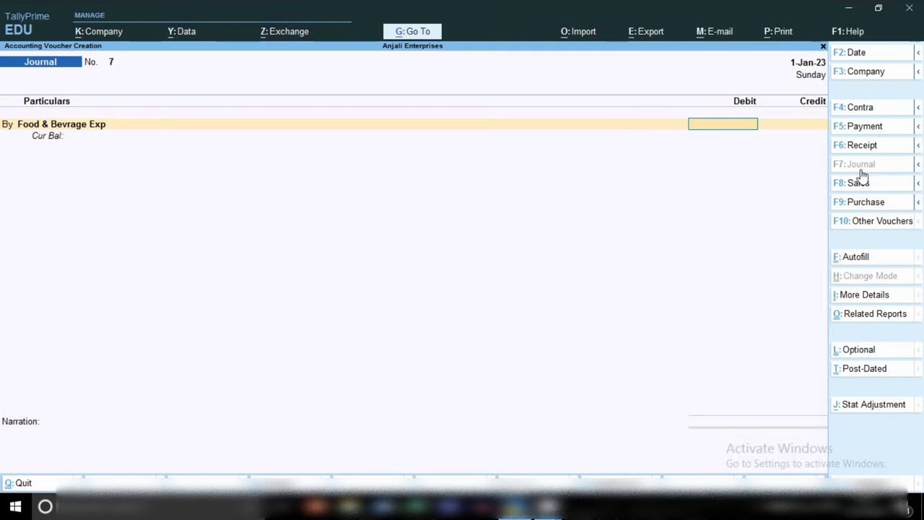
{"action": "type", "text": "500"}
{"action": "key", "text": "Return"}
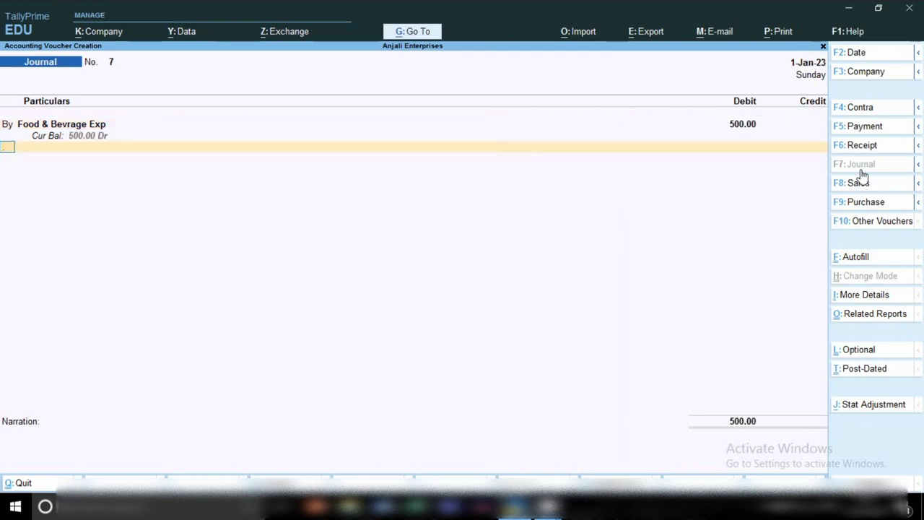
Add a credit line to the Cash ledger for 500 in the journal voucher
{"action": "type", "text": "c"}
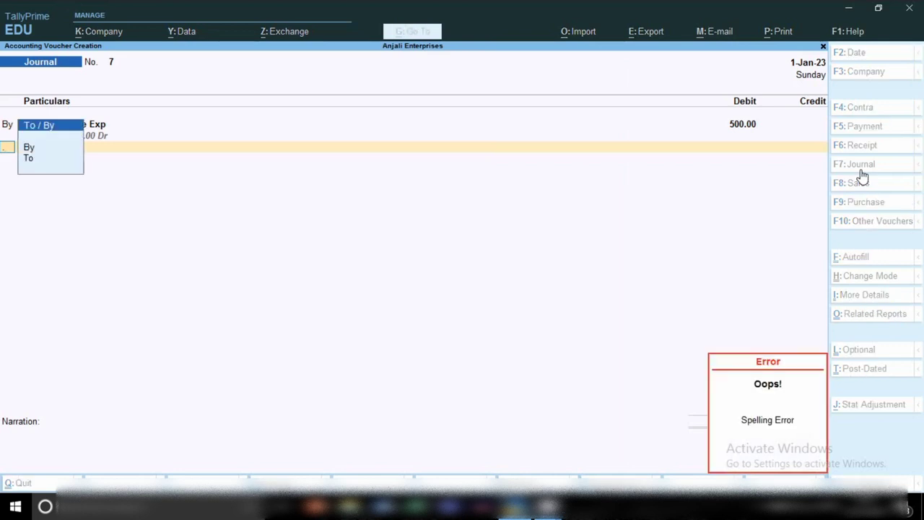
{"action": "type", "text": "t"}
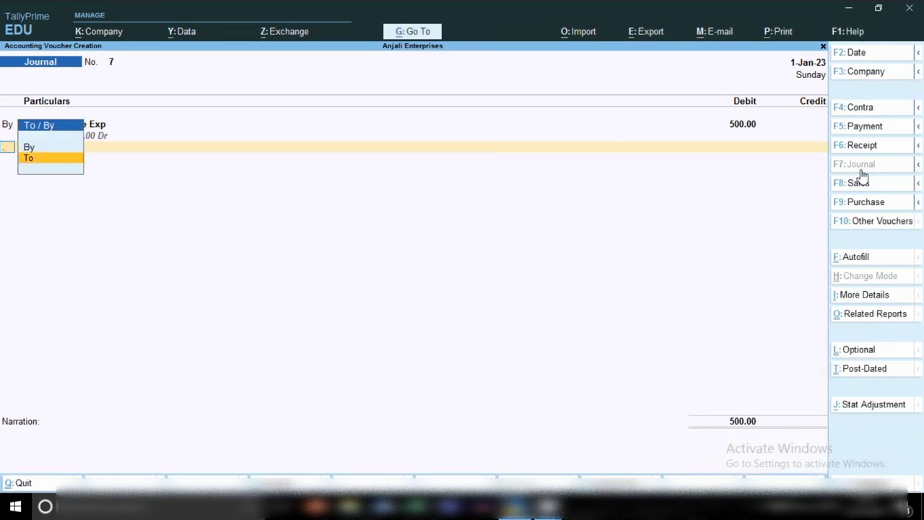
{"action": "key", "text": "Return"}
{"action": "type", "text": "ca"}
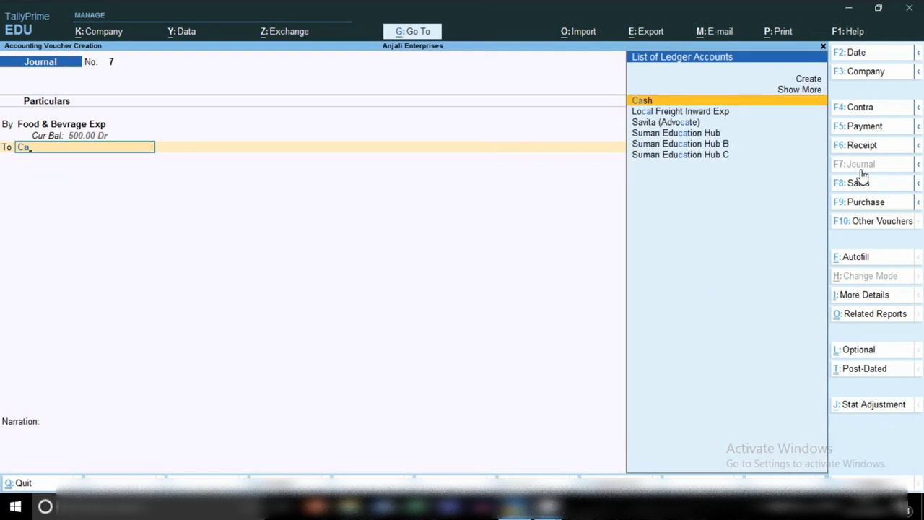
{"action": "key", "text": "Return"}
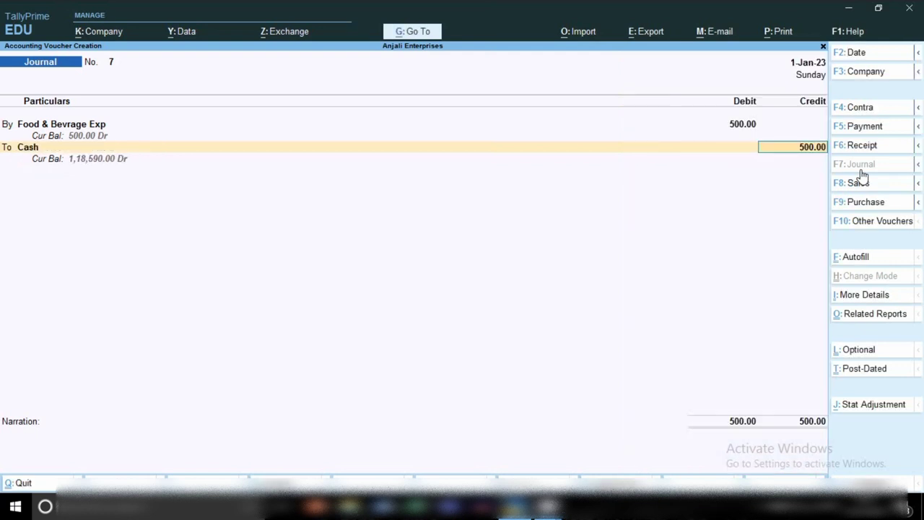
{"action": "key", "text": "Return"}
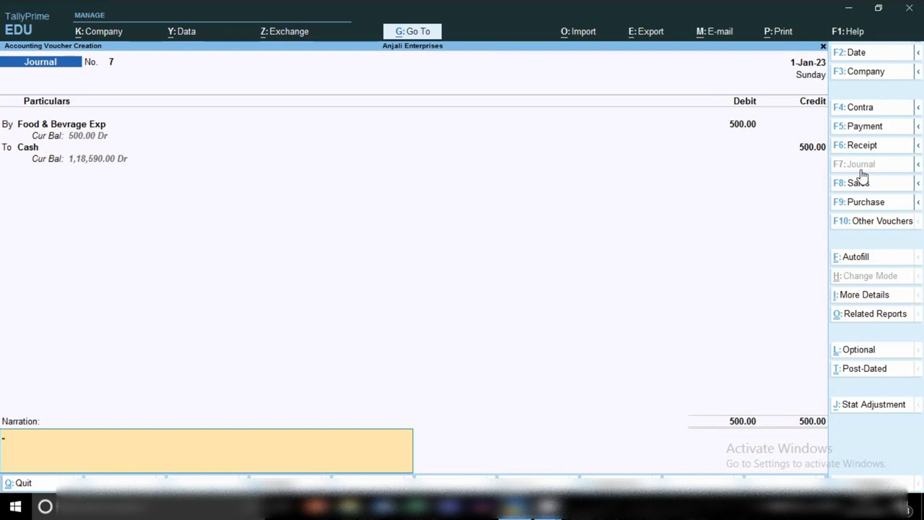
Enter the narration "boss lunch" and save the journal voucher
{"action": "type", "text": "boss luncg"}
{"action": "key", "text": "BackSpace"}
{"action": "type", "text": "h"}
{"action": "key", "text": "Return"}
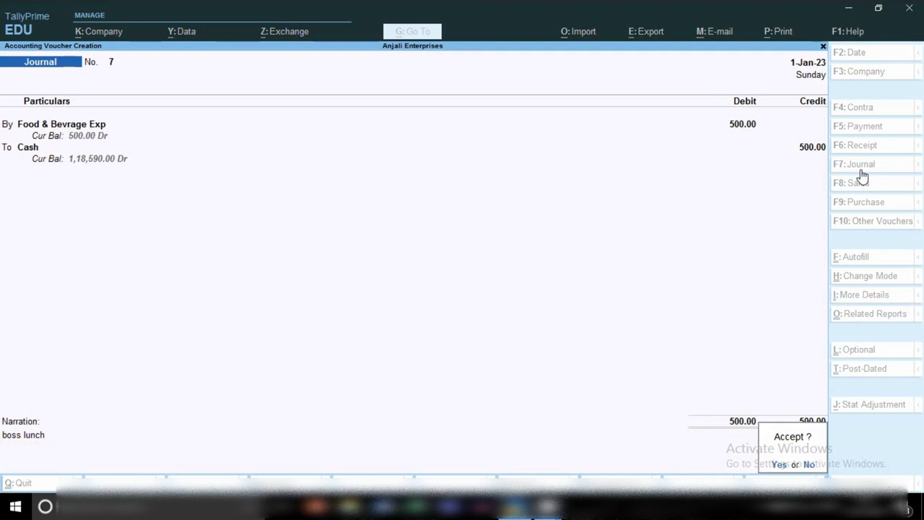
{"action": "key", "text": "y"}
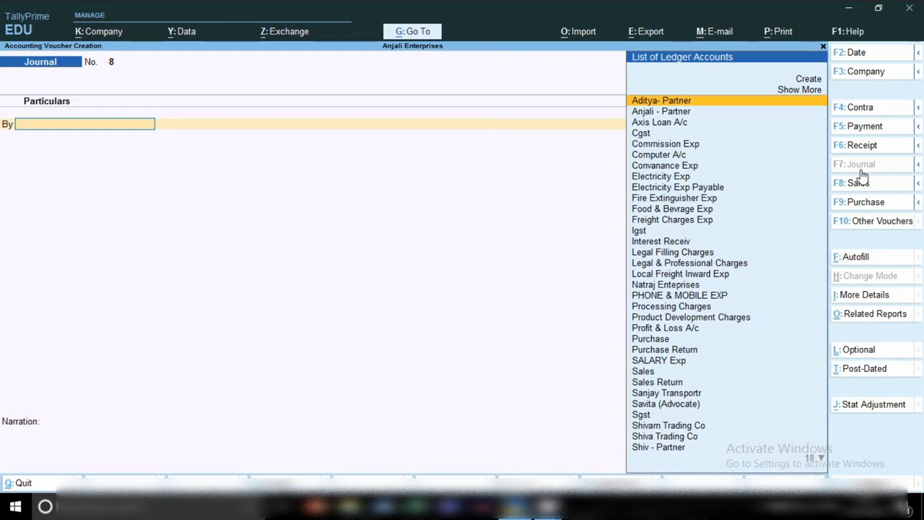
Date the new journal voucher 2-1-2023 and debit the Food & Bevrage Exp ledger with 2,500
{"action": "key", "text": "F2"}
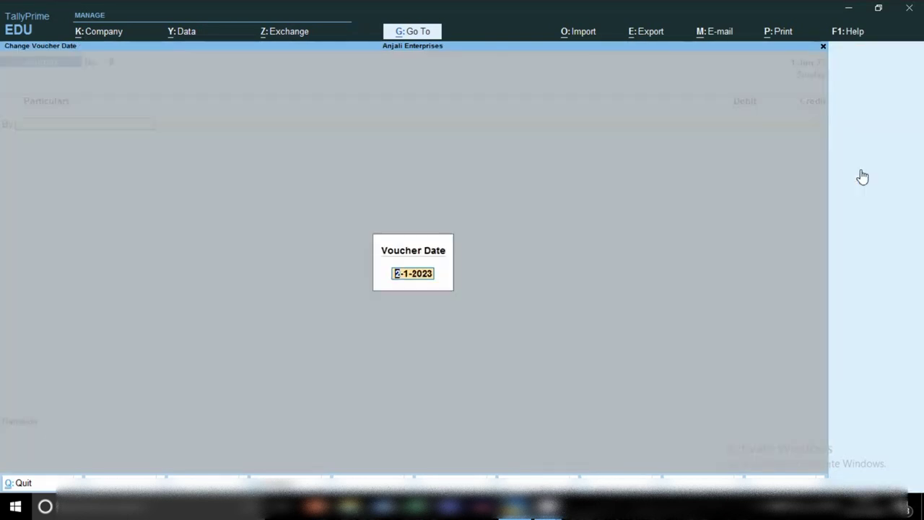
{"action": "key", "text": "Return"}
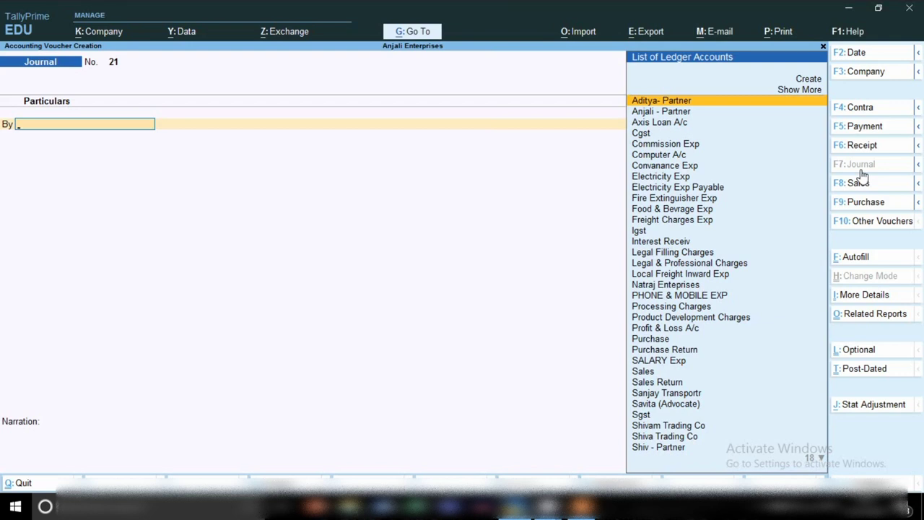
{"action": "type", "text": "Foo"}
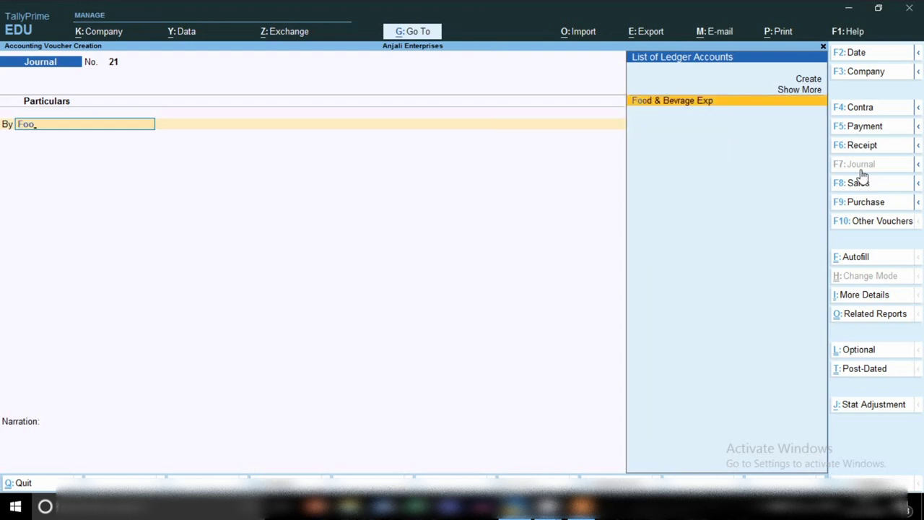
{"action": "key", "text": "Return"}
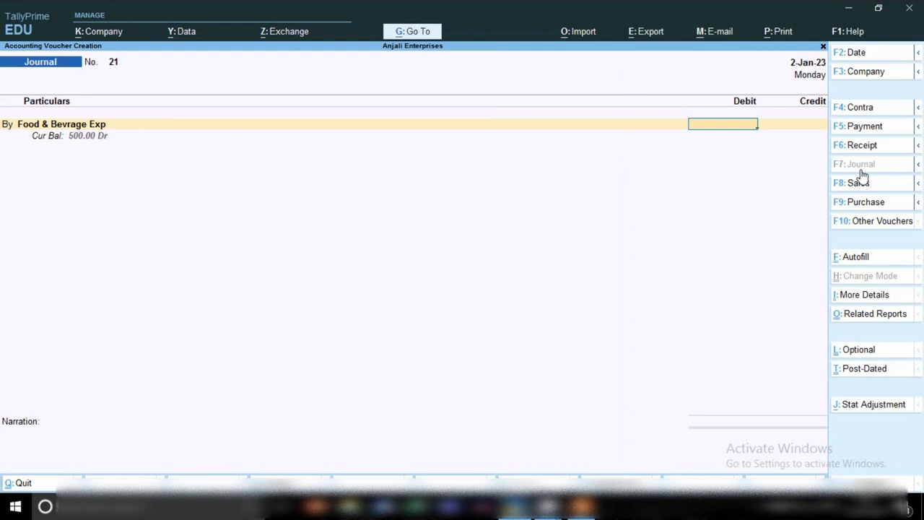
{"action": "type", "text": "2500"}
{"action": "key", "text": "Return"}
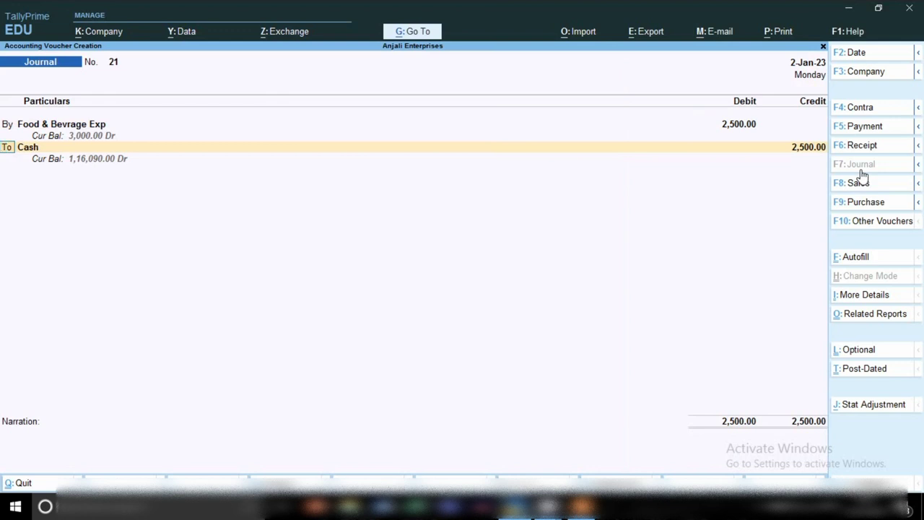
Credit the Cash ledger with 2,500 as the balancing line of the journal voucher
{"action": "key", "text": "Return"}
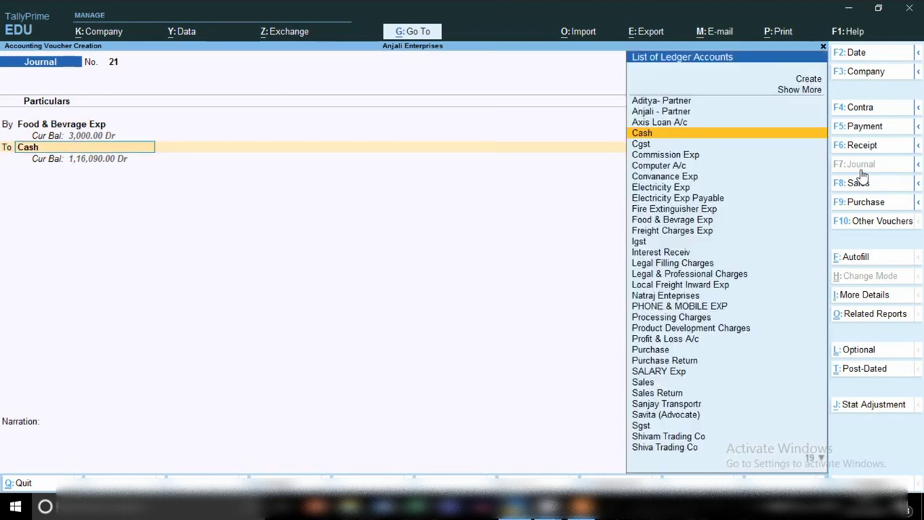
{"action": "key", "text": "Return"}
{"action": "key", "text": "Return"}
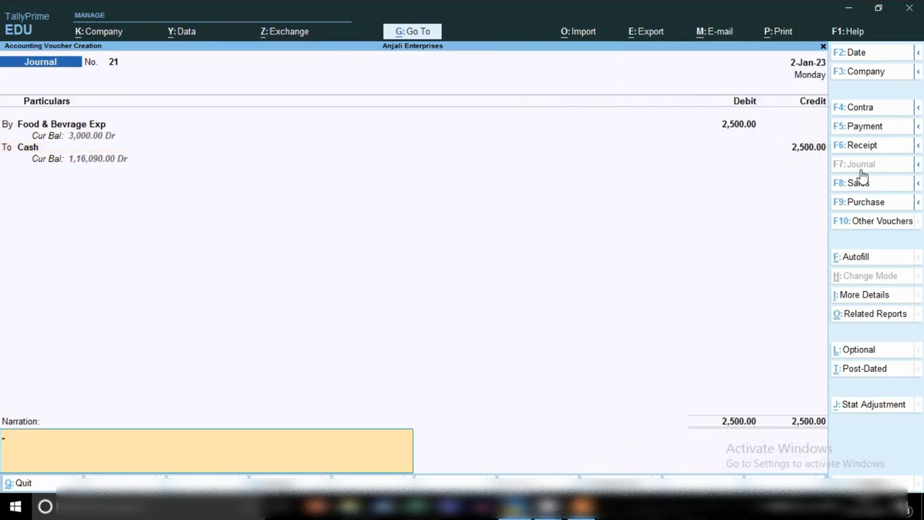
Enter the narration "auditors ca cisits" and save the journal voucher
{"action": "type", "text": "auditors ca cisits"}
{"action": "key", "text": "Return"}
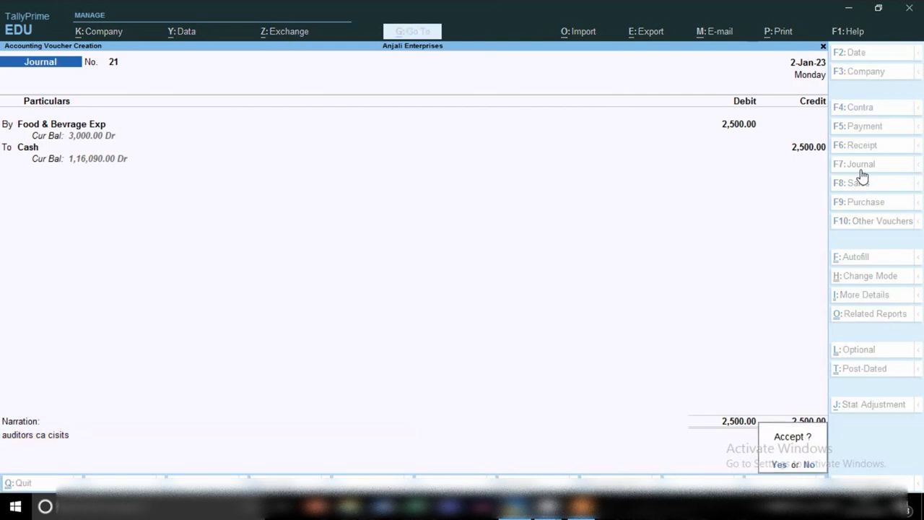
{"action": "key", "text": "Return"}
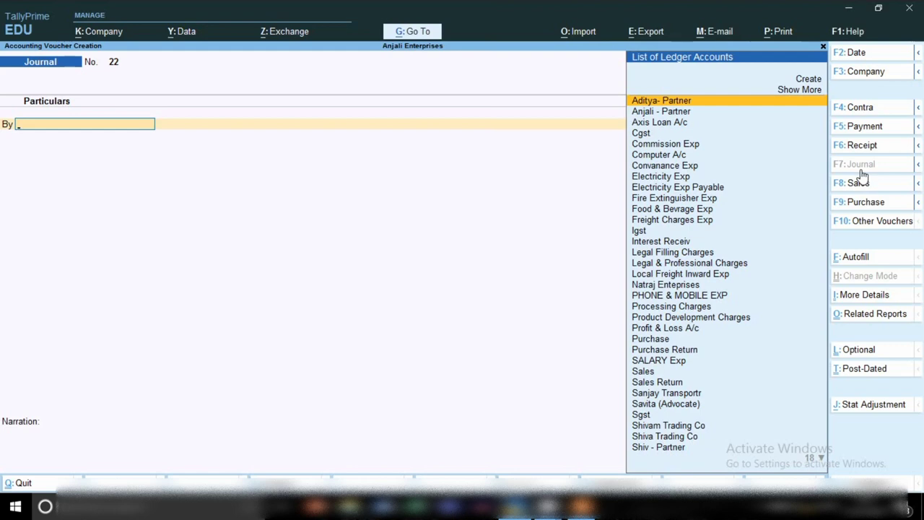
Open the Balance Sheet report and drill down into its Profit & Loss A/c entry
{"action": "left_click", "coordinate": [413, 32]}
{"action": "key", "text": "Return"}
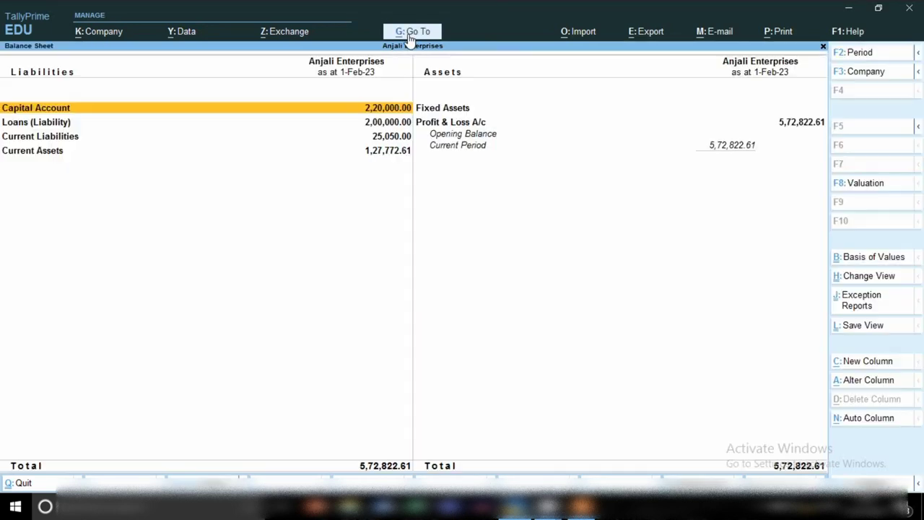
{"action": "key", "text": "Right"}
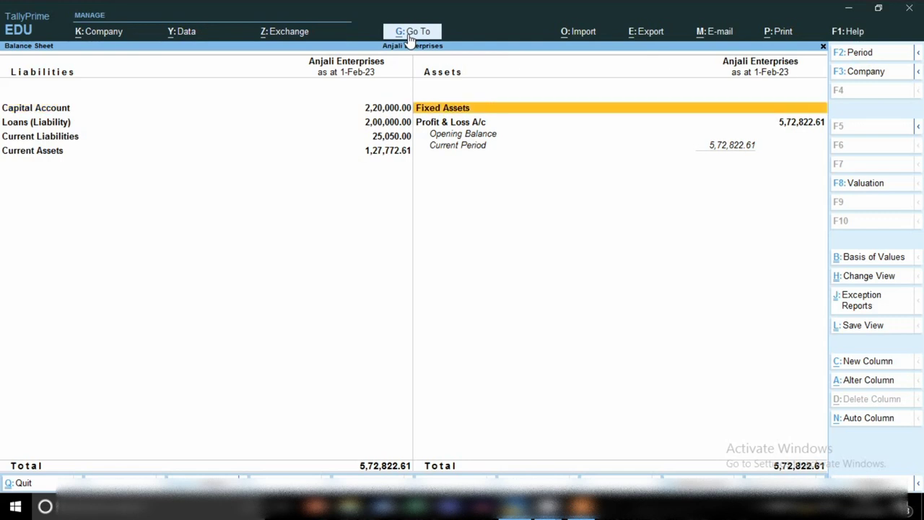
{"action": "key", "text": "Down"}
{"action": "key", "text": "Return"}
Drill down from the Profit & Loss A/c into the Indirect Expenses group summary
{"action": "key", "text": "Down"}
{"action": "key", "text": "Down"}
{"action": "key", "text": "Down"}
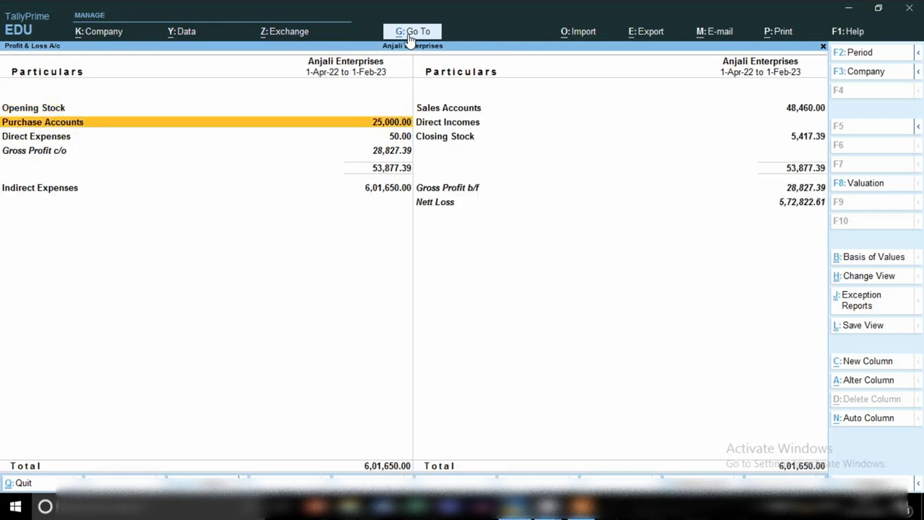
{"action": "key", "text": "Return"}
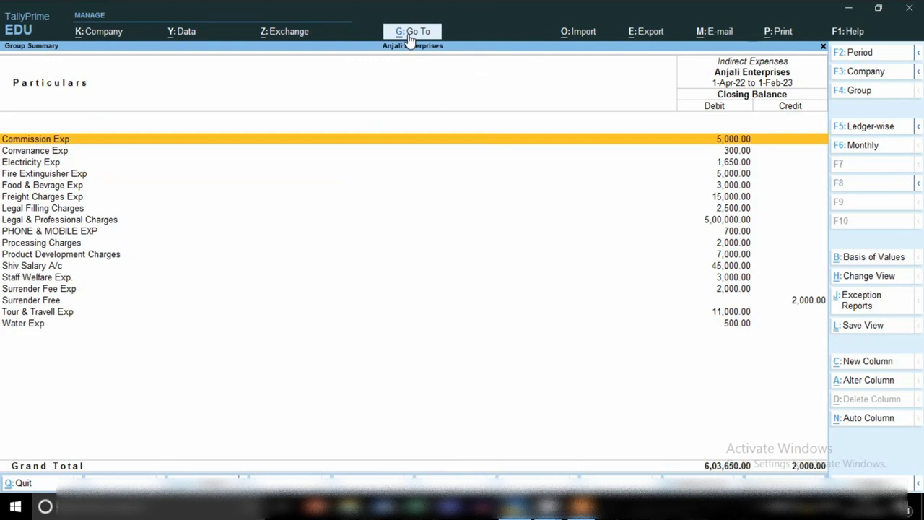
Mark Food & Bevrage Exp in the group summary and open its monthly summary at January
{"action": "key", "text": "Down"}
{"action": "key", "text": "Down"}
{"action": "key", "text": "Down"}
{"action": "key", "text": "Down"}
{"action": "key", "text": "Down"}
{"action": "key", "text": "Down"}
{"action": "key", "text": "Down"}
{"action": "key", "text": "Up"}
{"action": "key", "text": "Up"}
{"action": "key", "text": "Up"}
{"action": "key", "text": "space"}
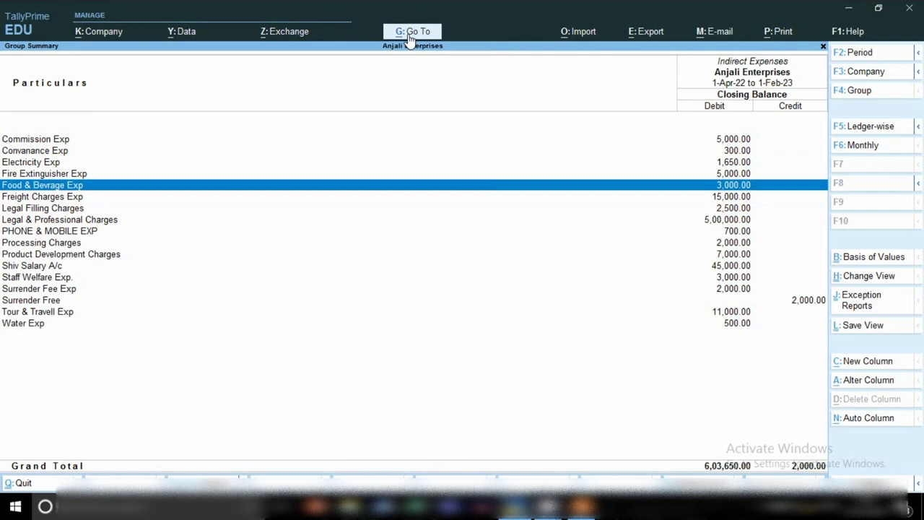
{"action": "key", "text": "Return"}
{"action": "key", "text": "Up"}
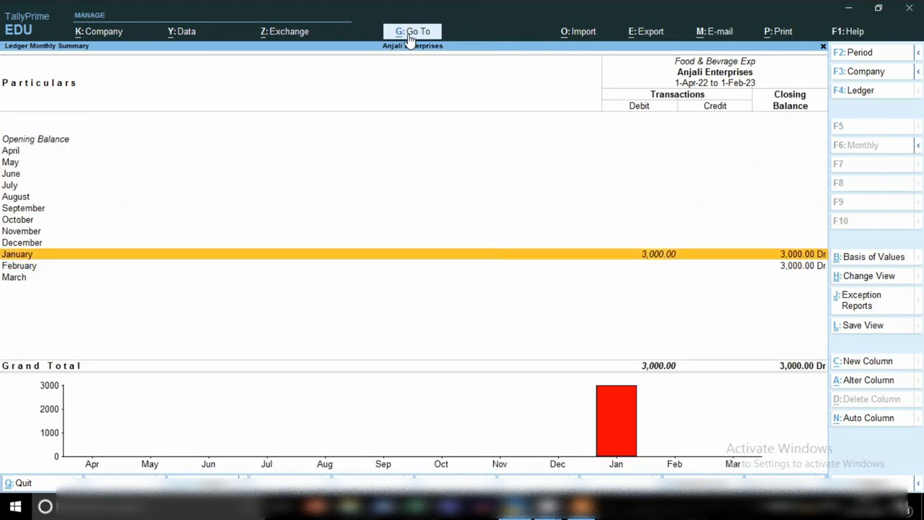